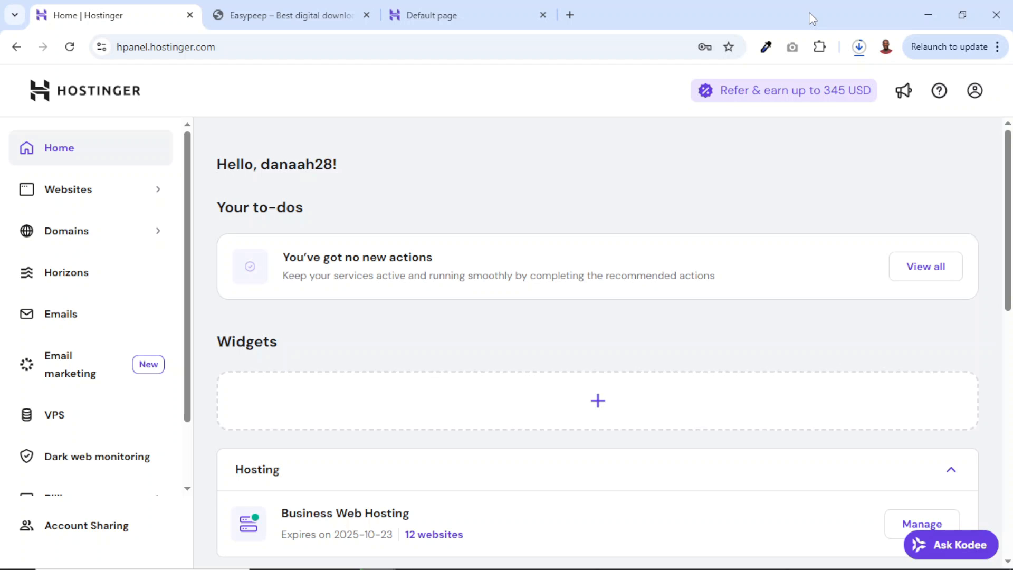
Examine the source site easypeep.com and reload the destination site phoneshop.dikupages.com to compare their current pages
click(274, 15)
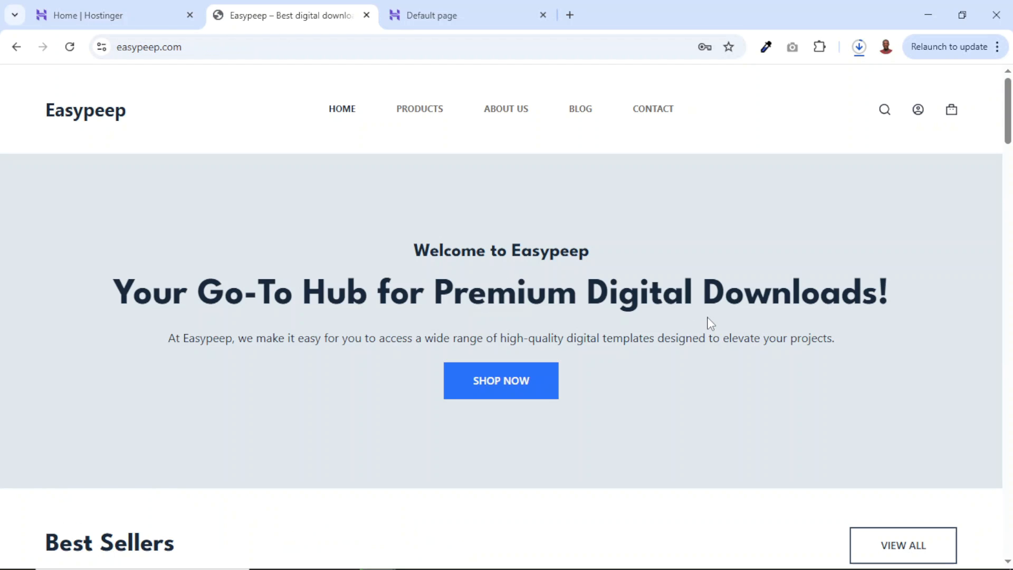
mouse_move(1010, 141)
mouse_down()
mouse_move(1011, 496)
mouse_move(1012, 138)
mouse_up()
click(435, 13)
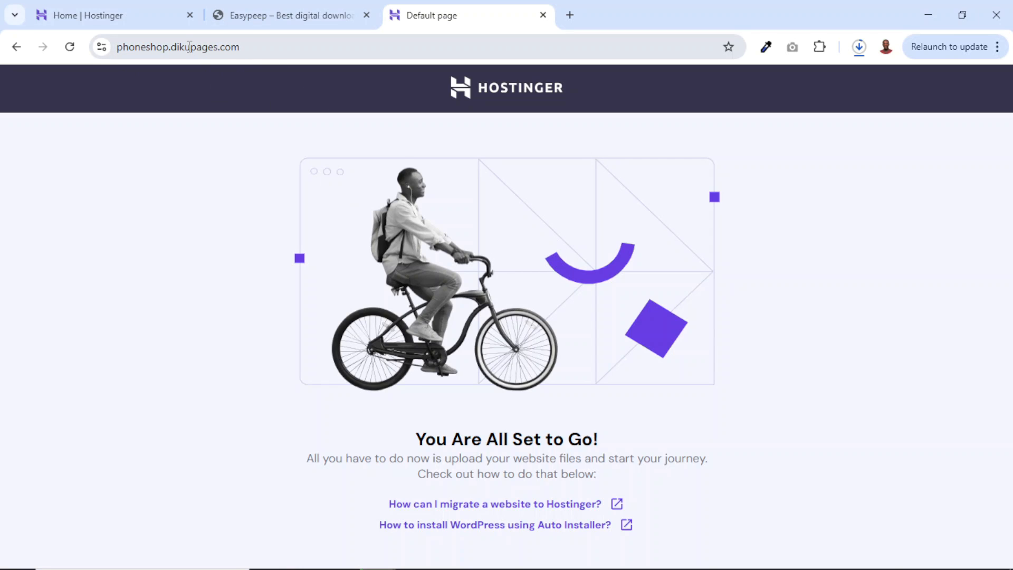
drag(173, 48, 286, 48)
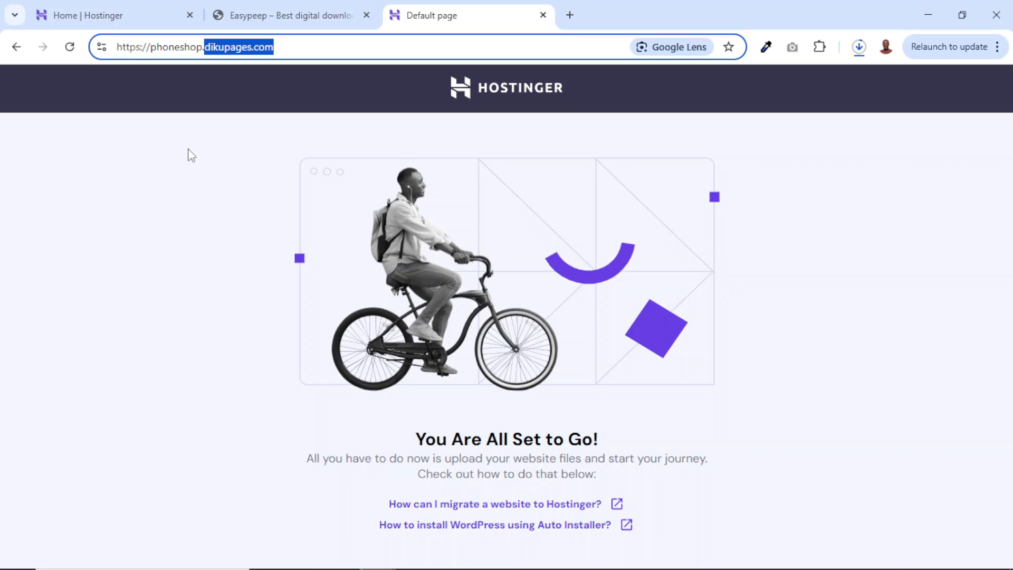
click(70, 47)
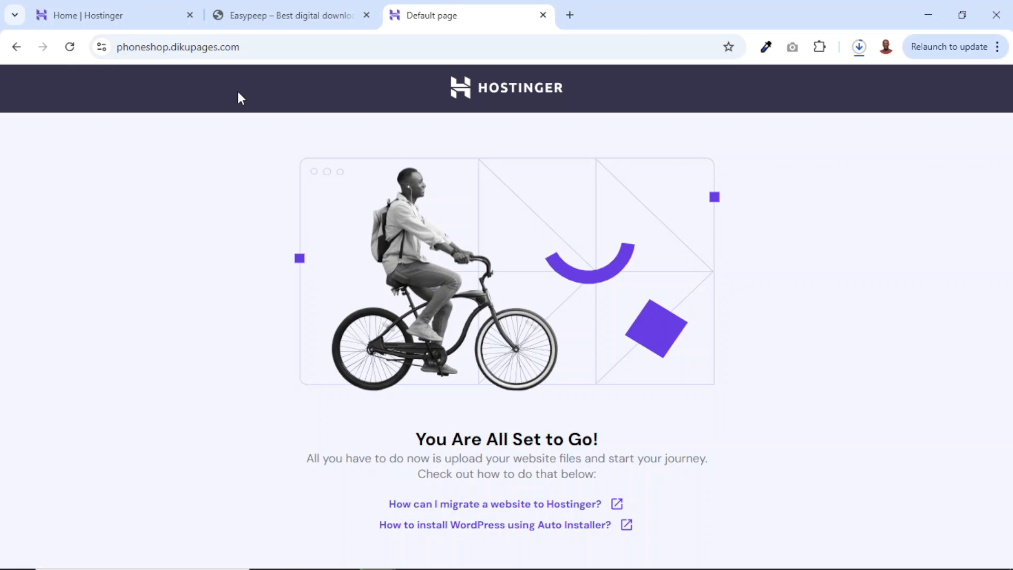
click(298, 10)
click(464, 13)
Return to the Hostinger panel and open the dashboard of easypeep.com from the websites list
click(96, 23)
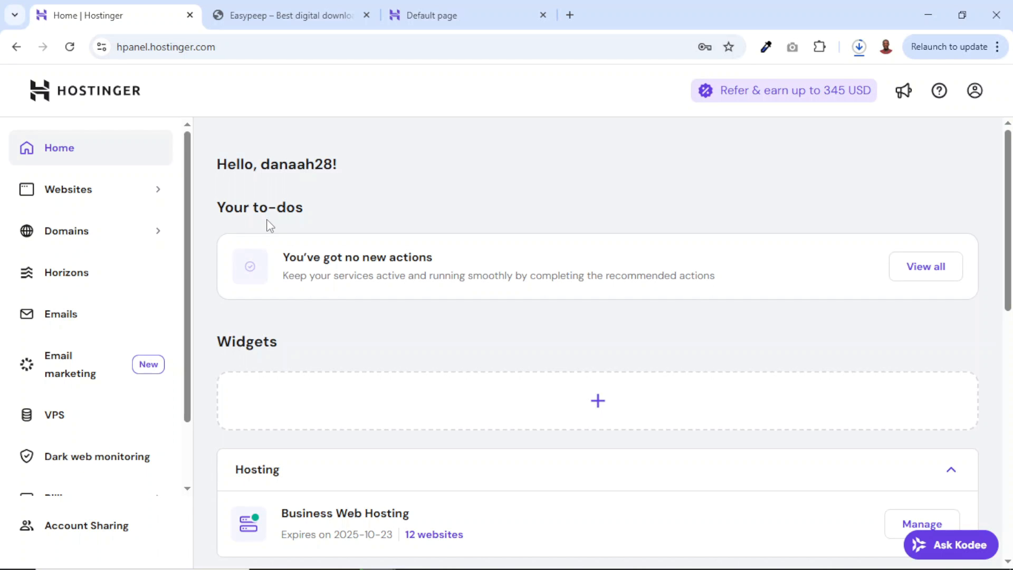
click(86, 199)
scroll(570, 417, down, 12)
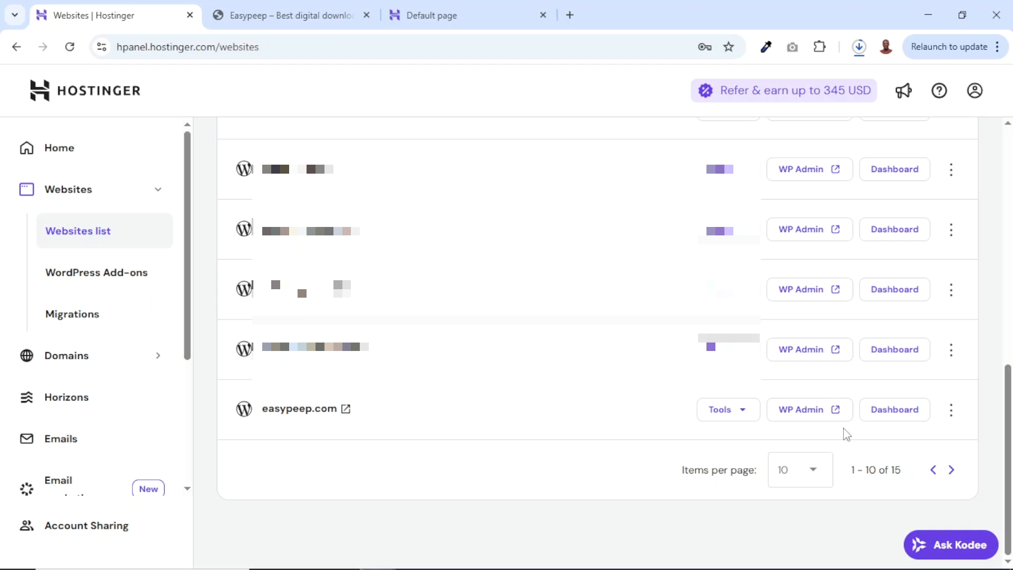
click(897, 416)
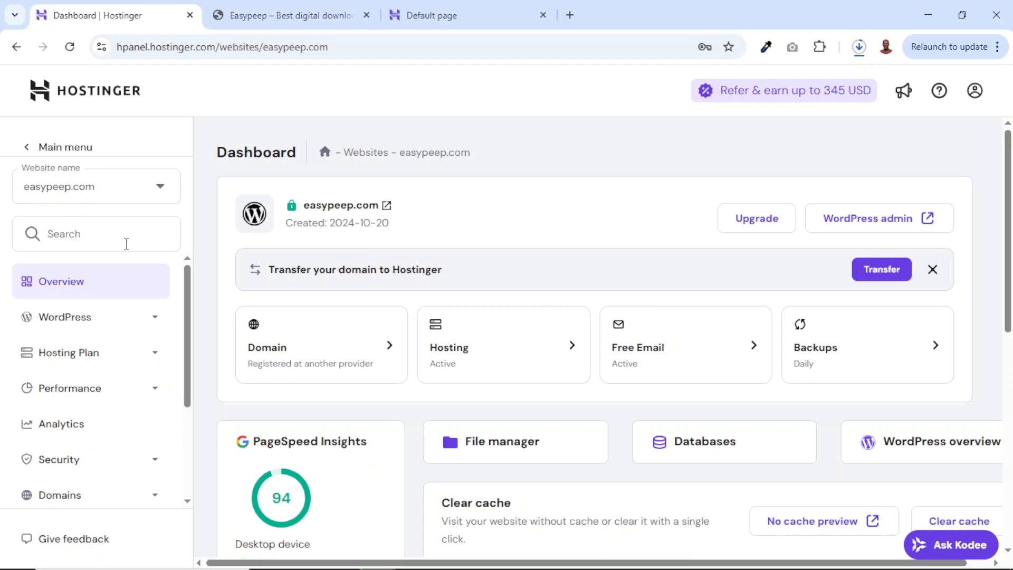
Search the site's tools for "copy website", open the WordPress Copy Website page and check its description and source domain
click(72, 234)
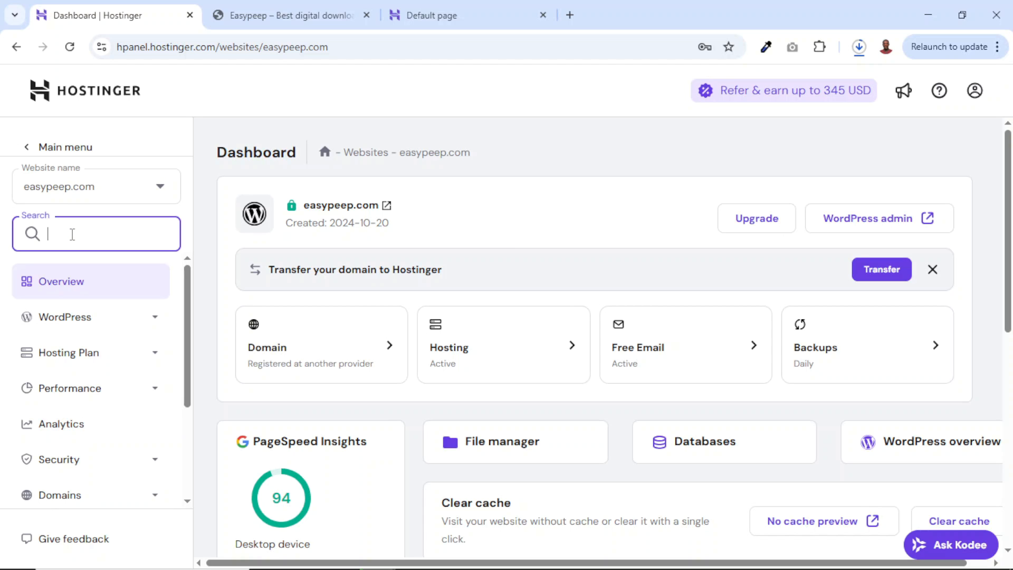
text(copy website)
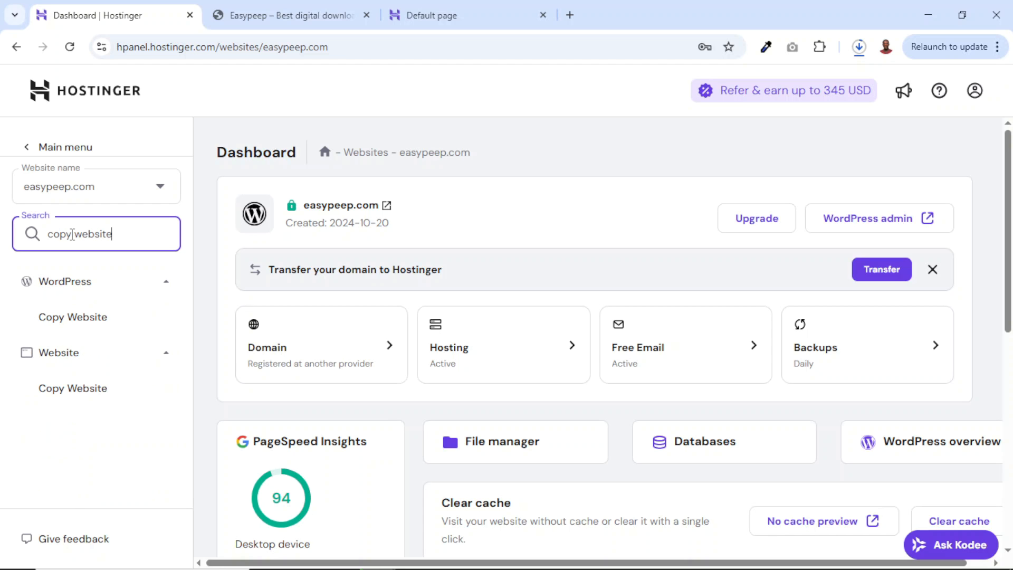
click(151, 427)
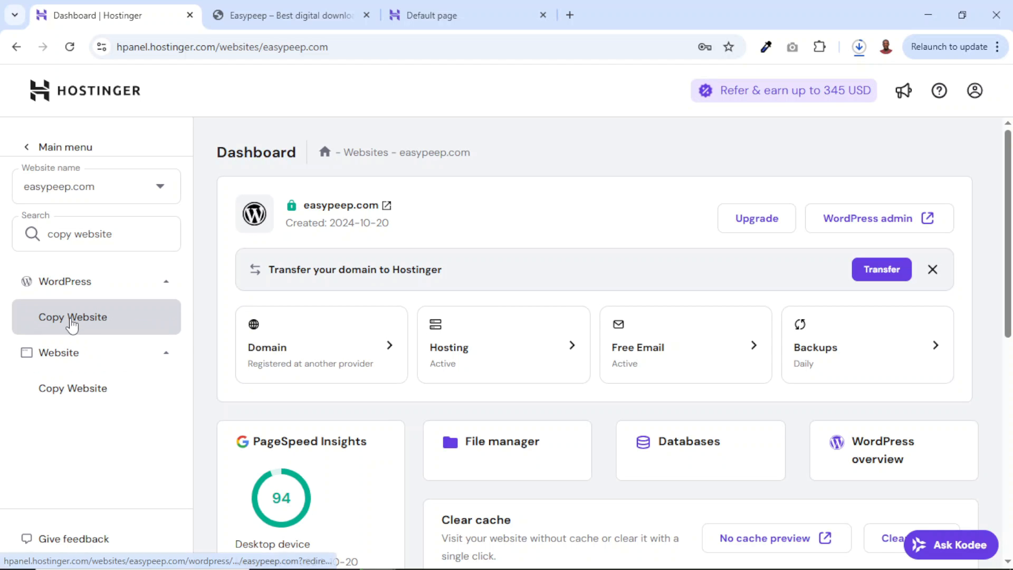
click(72, 323)
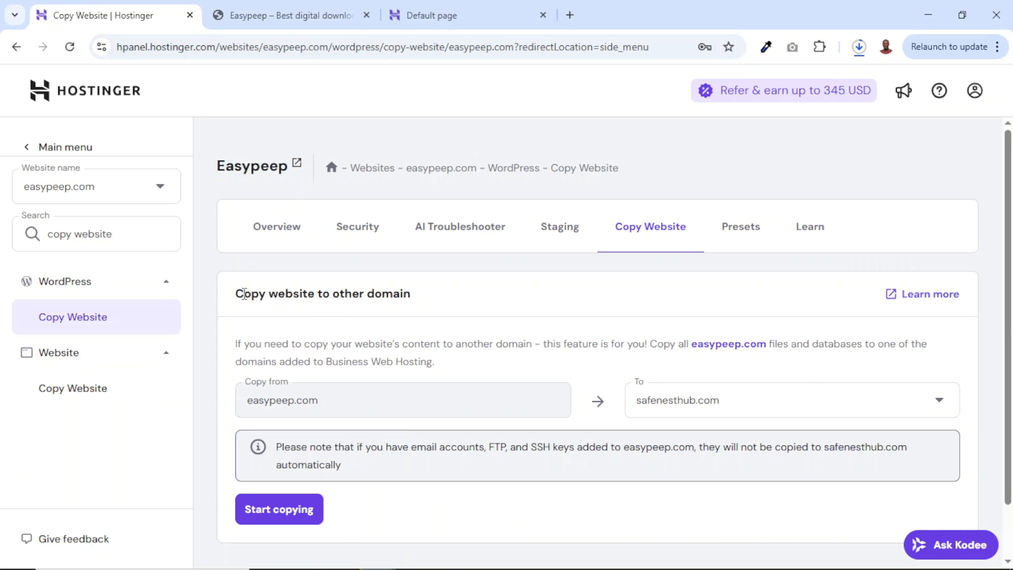
drag(243, 295, 412, 297)
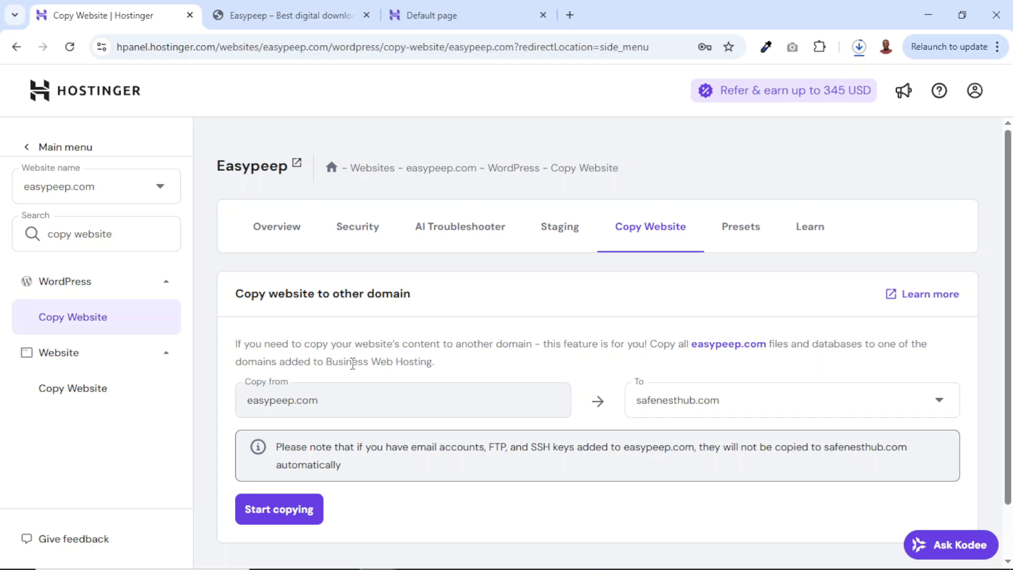
drag(325, 363, 442, 365)
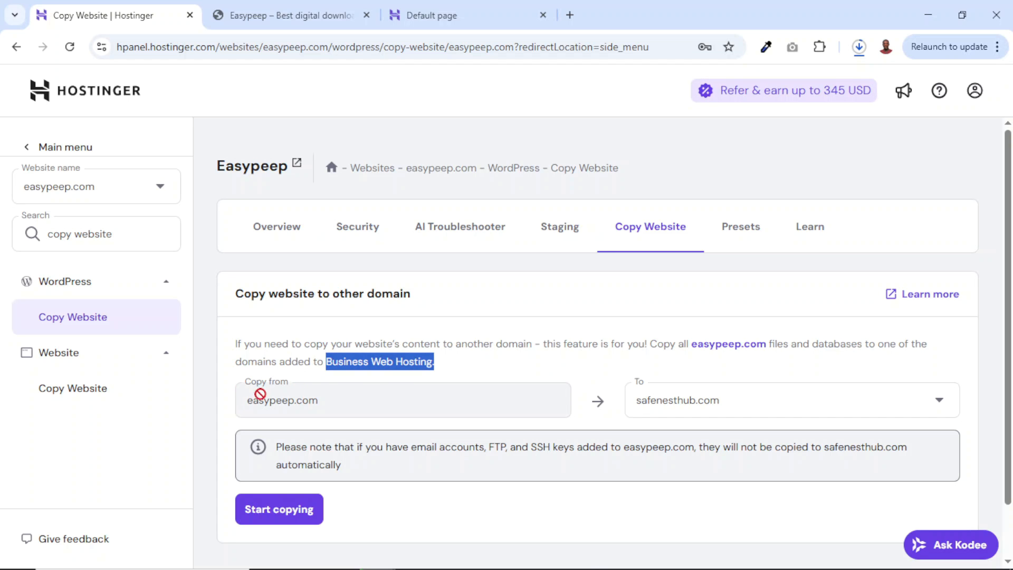
click(321, 404)
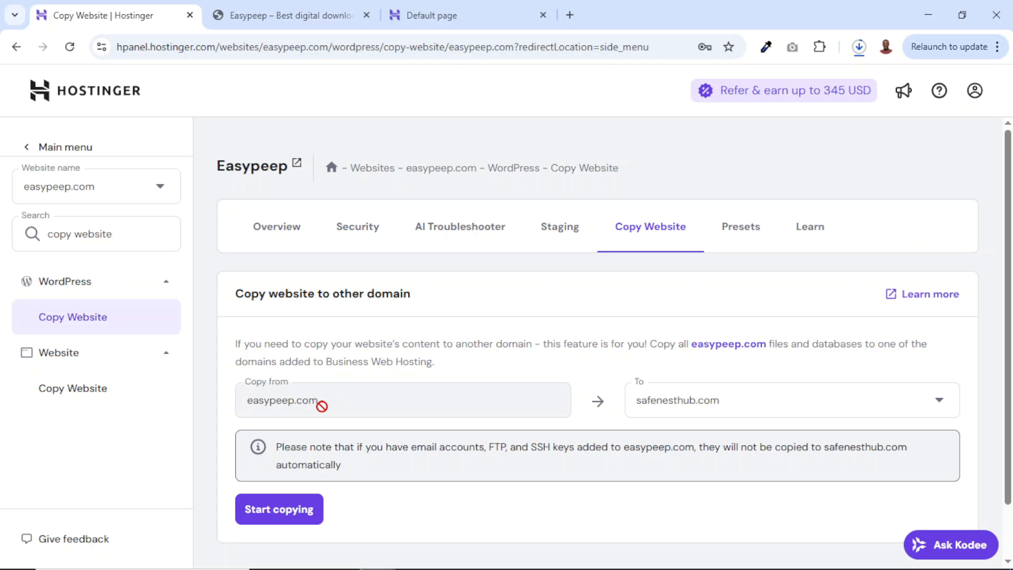
double_click(322, 405)
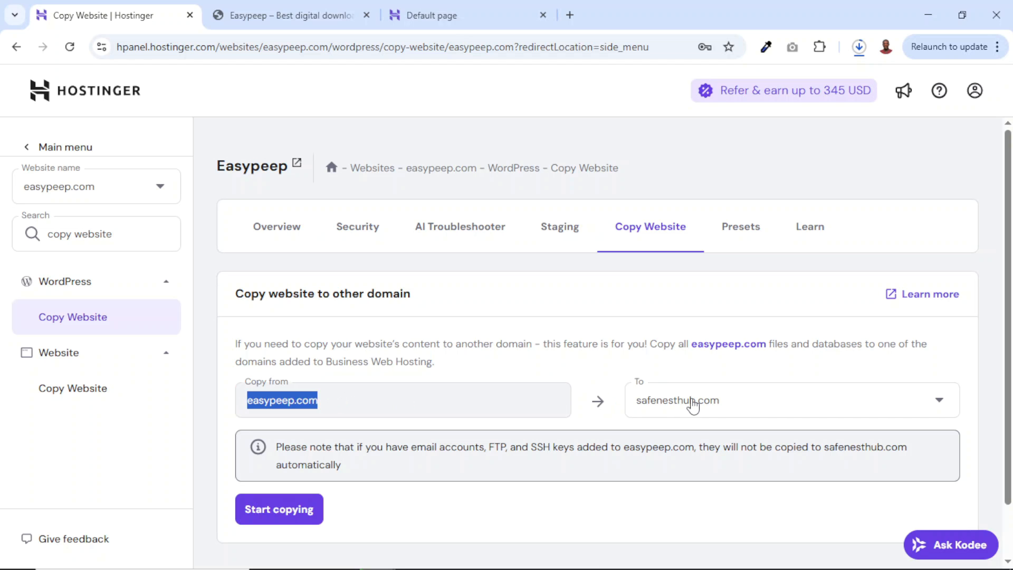
Check the destination site's address and choose phoneshop.dikupages.com as the domain to copy to
click(692, 405)
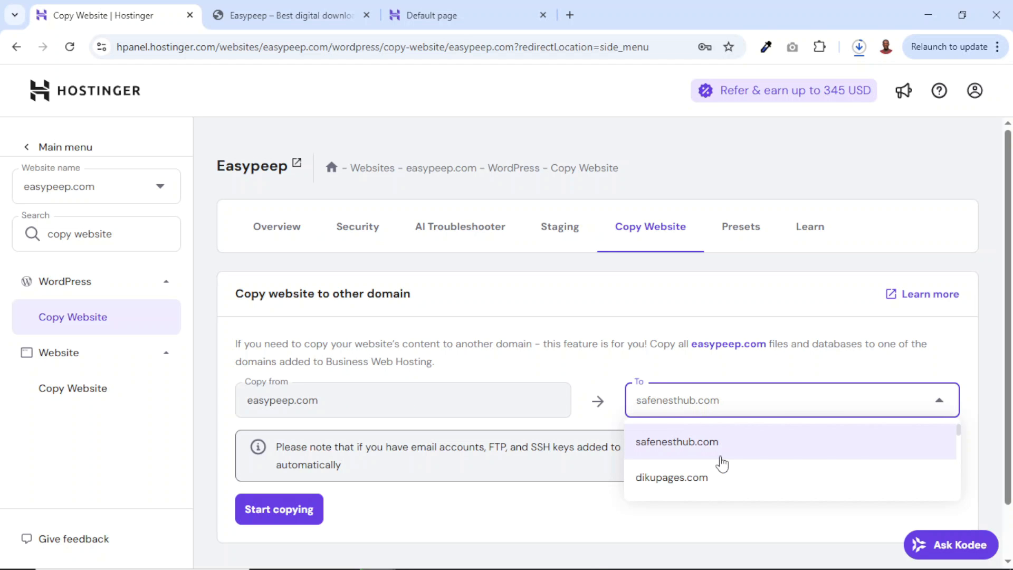
scroll(722, 464, down, 10)
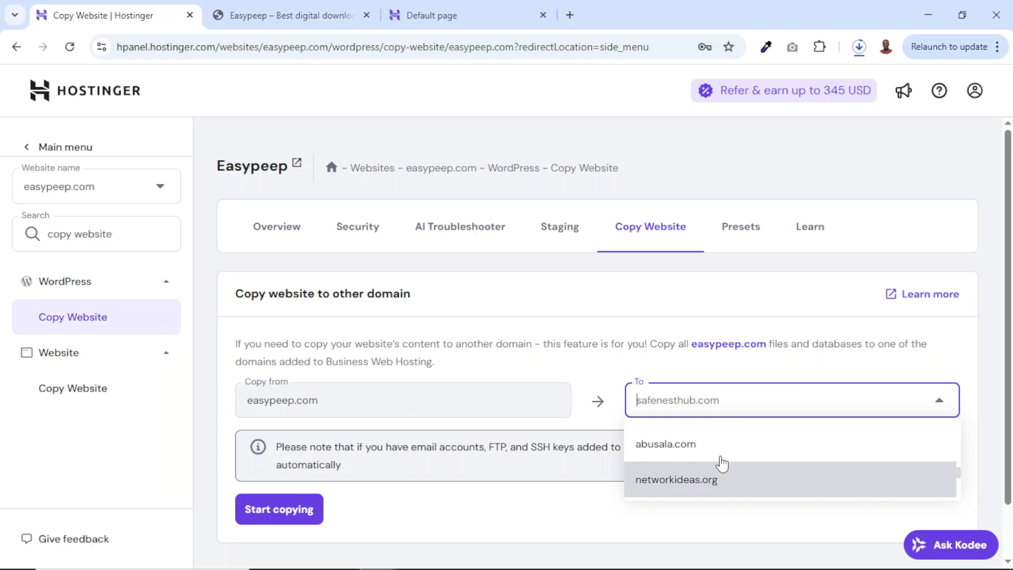
scroll(722, 464, up, 10)
click(429, 17)
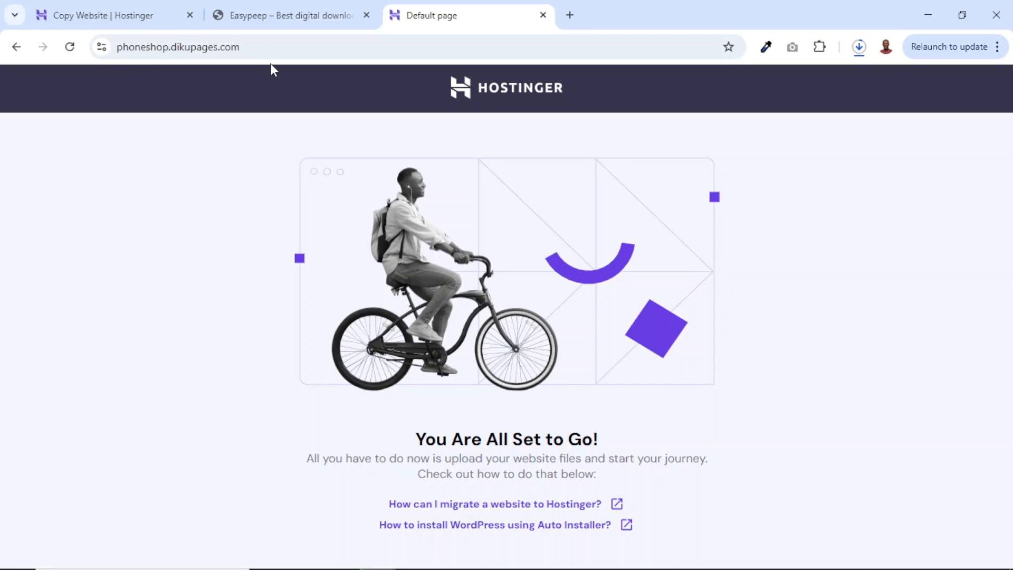
click(127, 15)
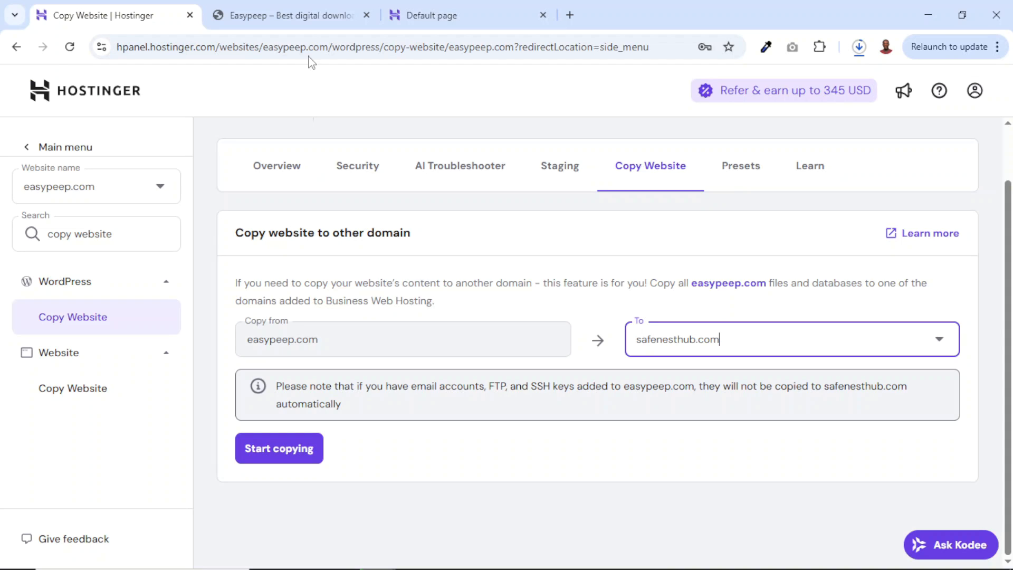
click(744, 356)
scroll(686, 417, down, 5)
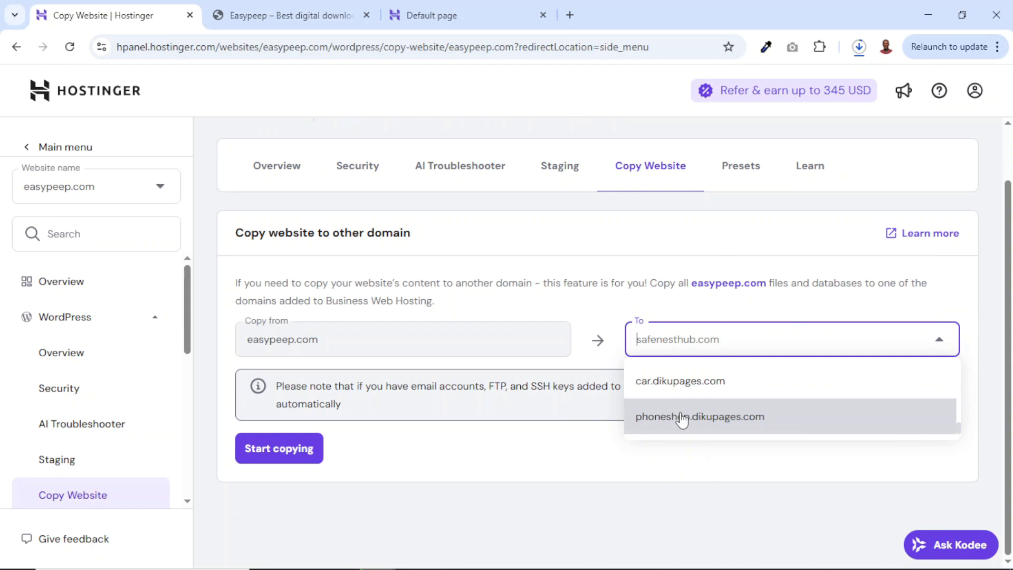
click(685, 417)
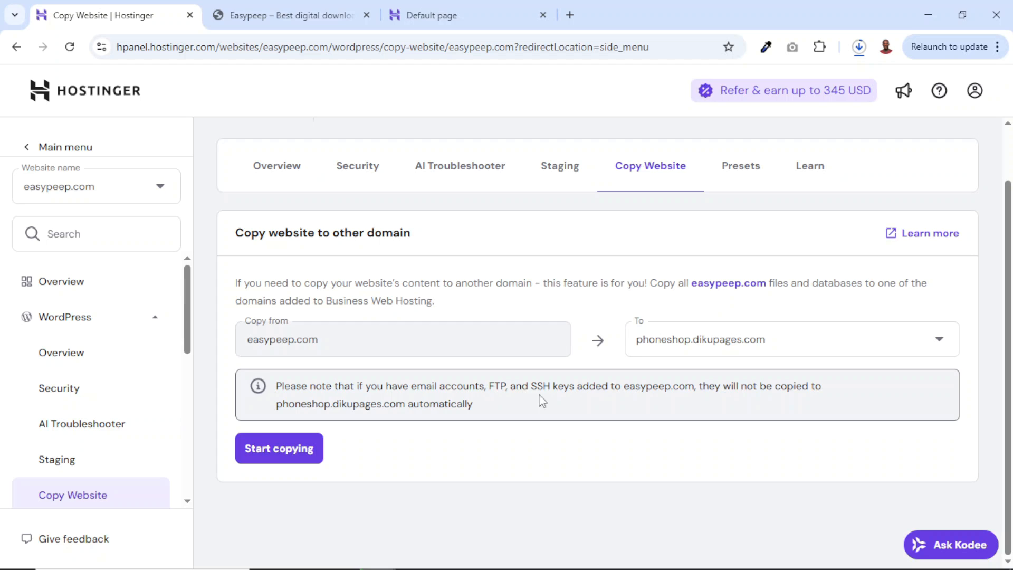
Review the copy notice, start copying easypeep.com, accept that the phoneshop.dikupages.com files are overwritten, and dismiss the progress message
drag(624, 387, 672, 391)
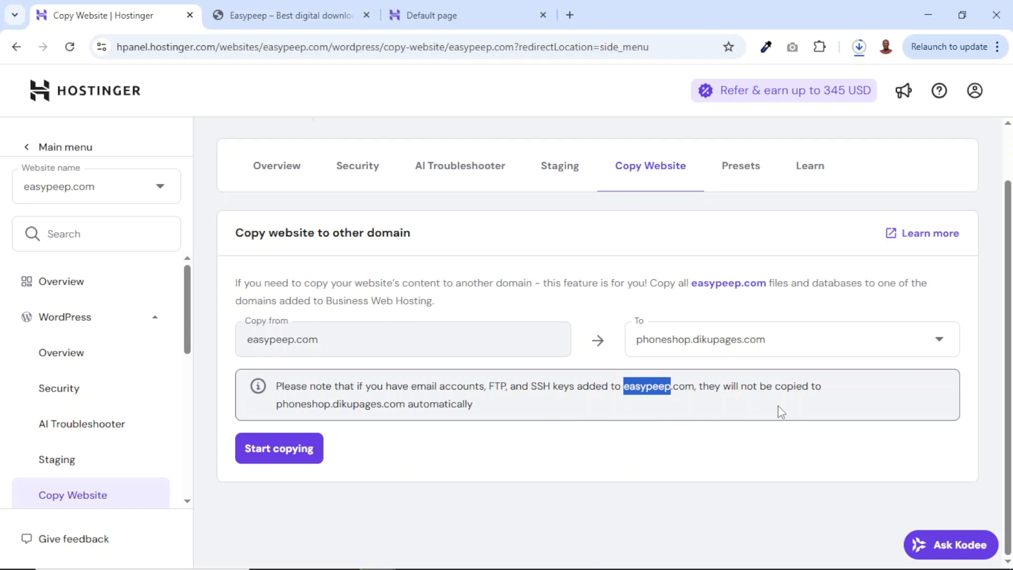
drag(289, 405, 426, 409)
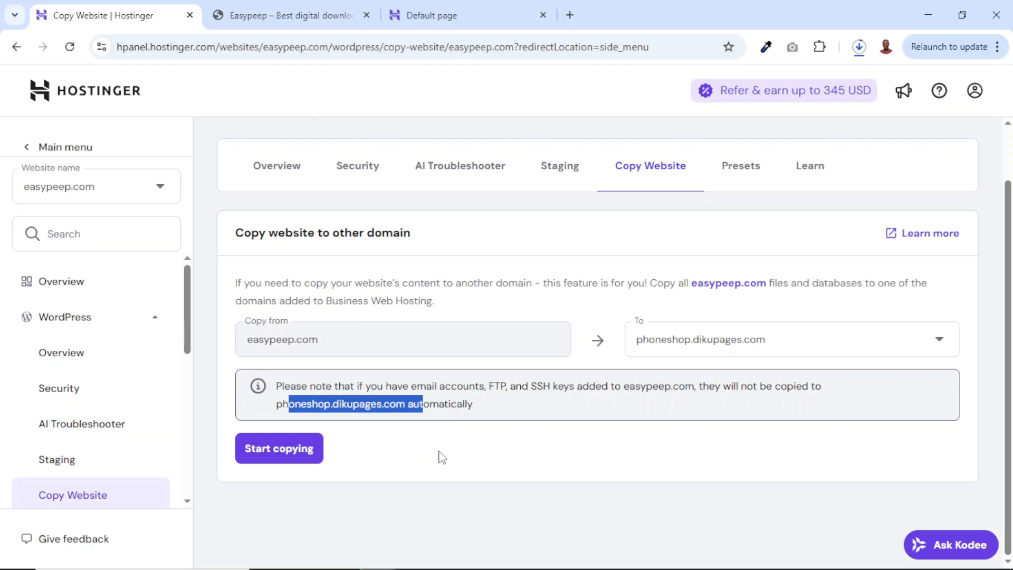
click(272, 454)
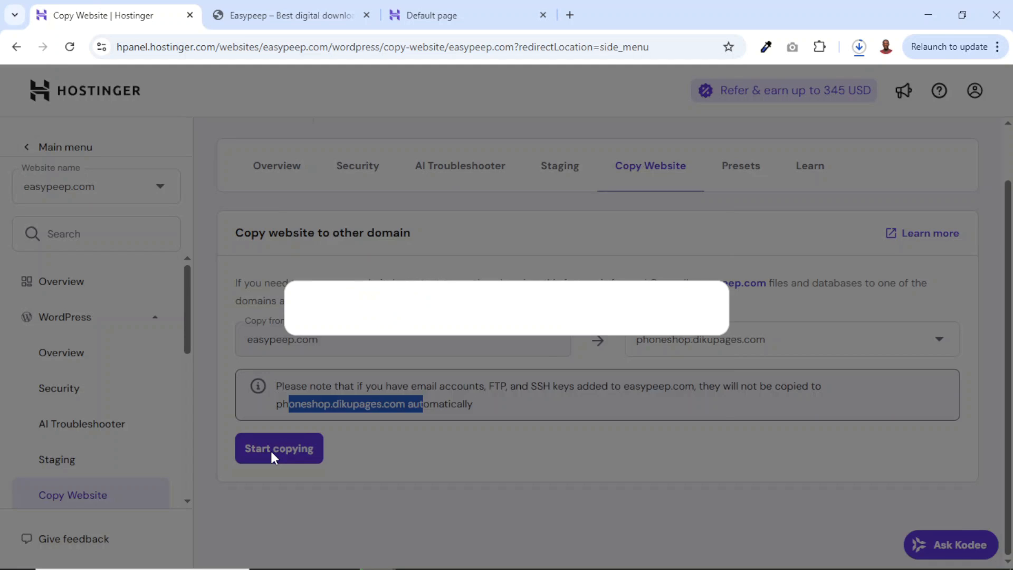
click(333, 306)
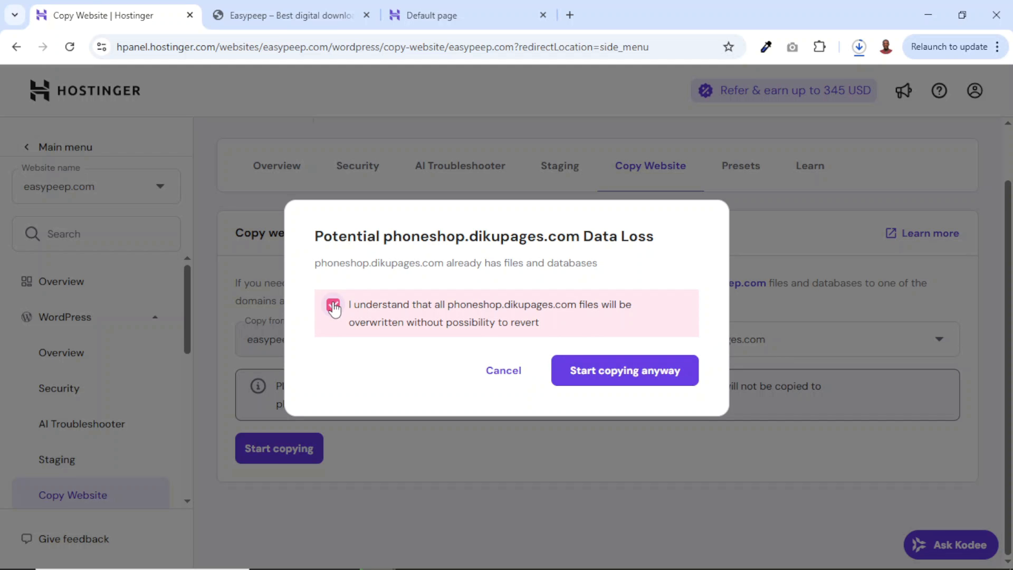
click(603, 375)
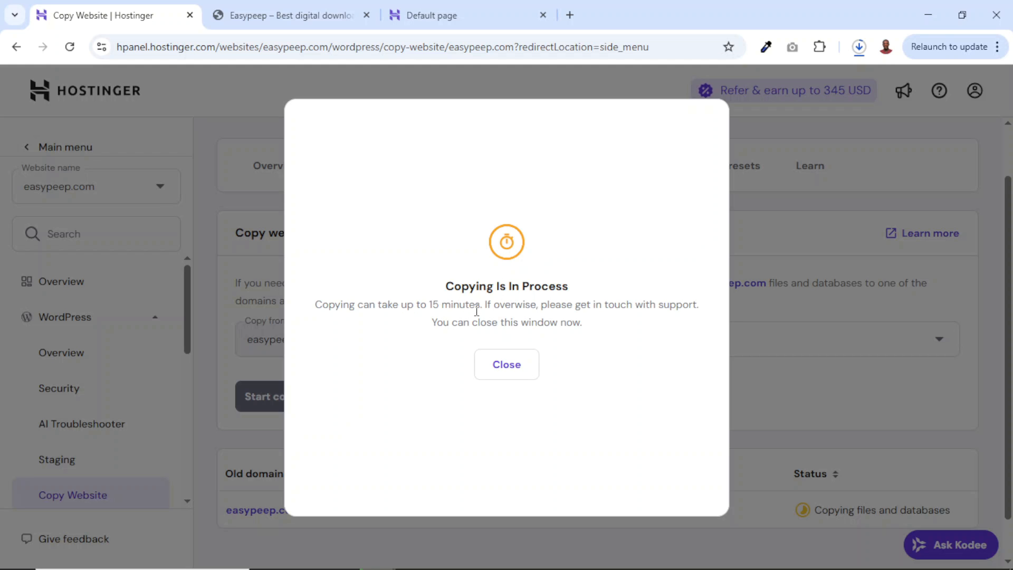
drag(490, 305, 611, 338)
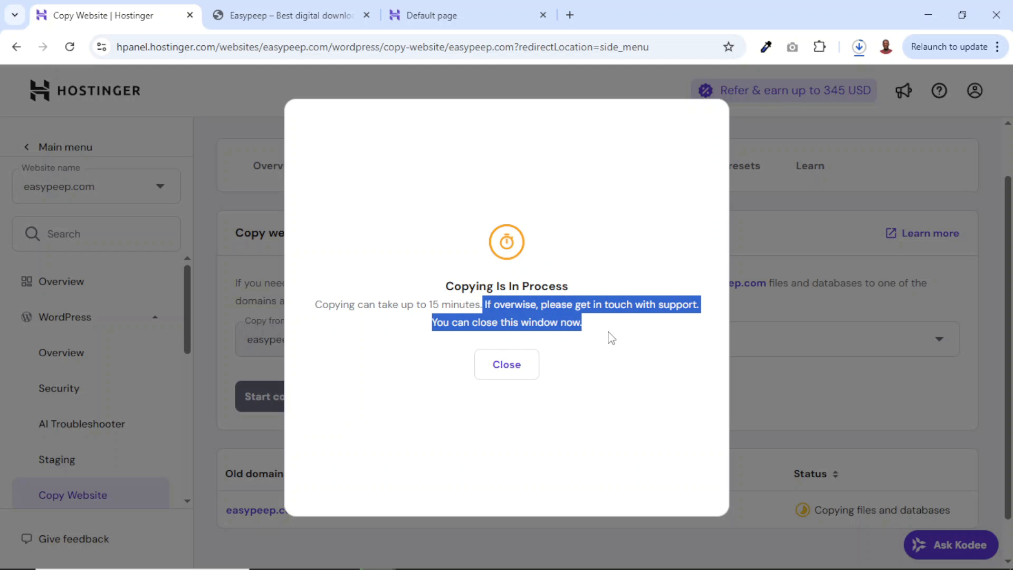
click(508, 366)
Wait for the copy job to finish and check its status in the list of copied domains
scroll(510, 368, down, 1)
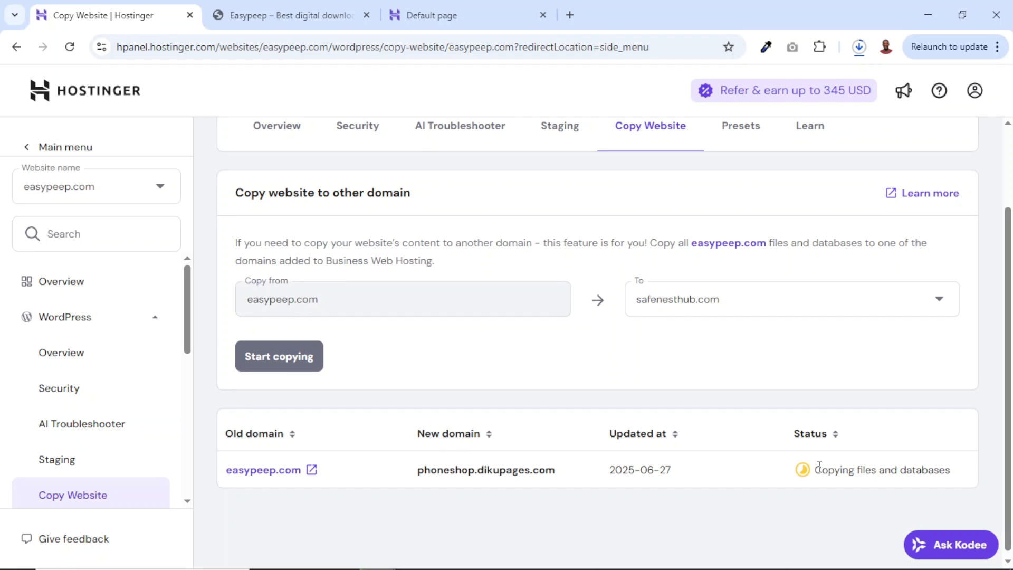
mouse_move(819, 464)
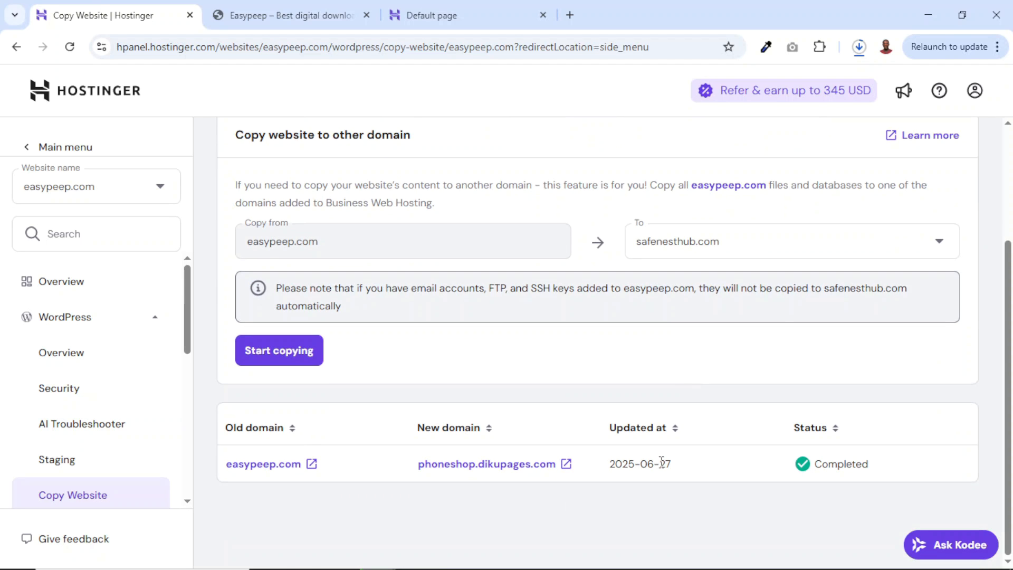
drag(829, 463, 874, 468)
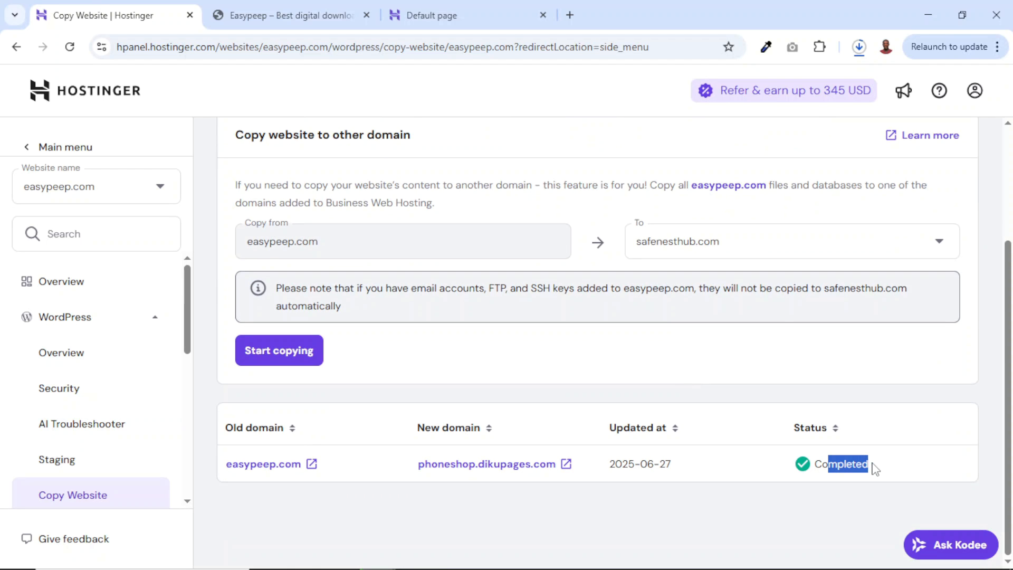
Reload phoneshop.dikupages.com and look through the whole home page to verify the copied content
click(441, 15)
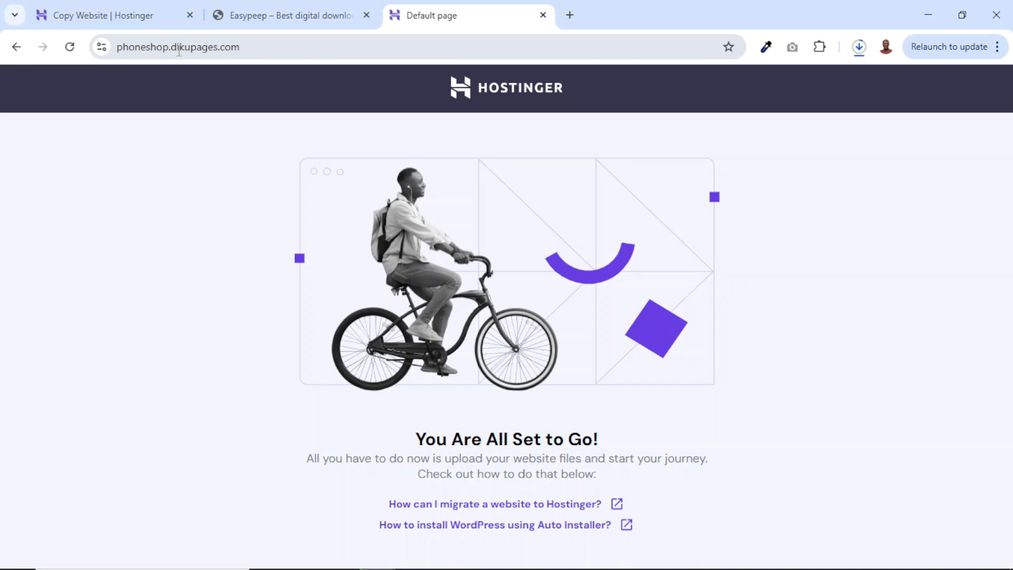
click(71, 50)
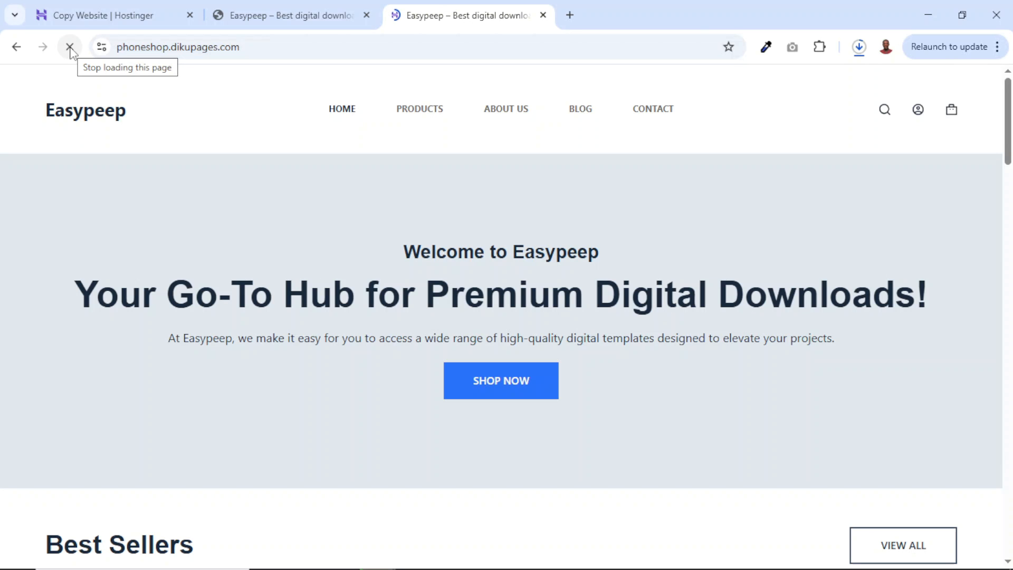
scroll(720, 338, down, 3)
scroll(720, 338, down, 12)
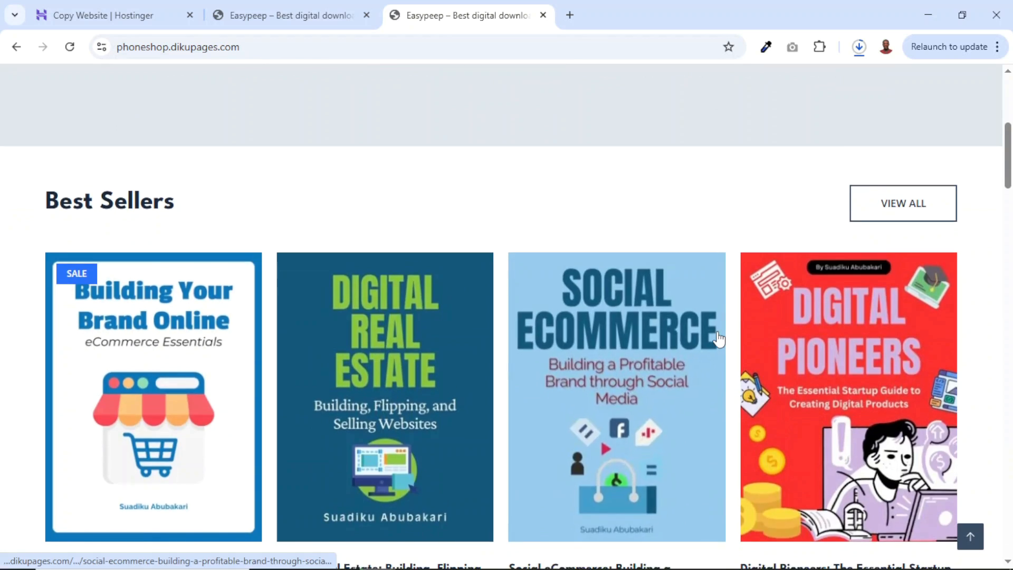
scroll(721, 338, down, 10)
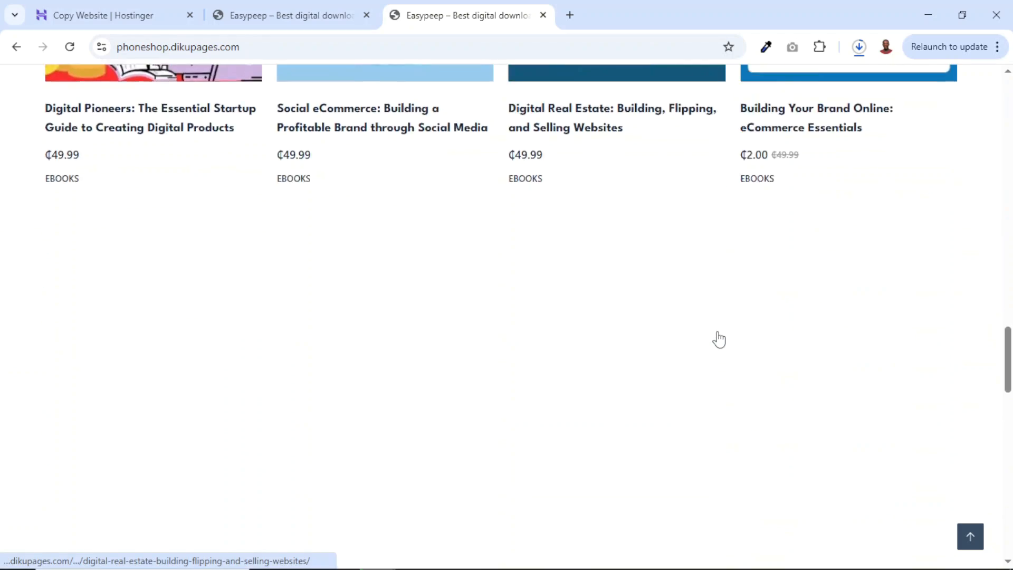
scroll(720, 338, down, 5)
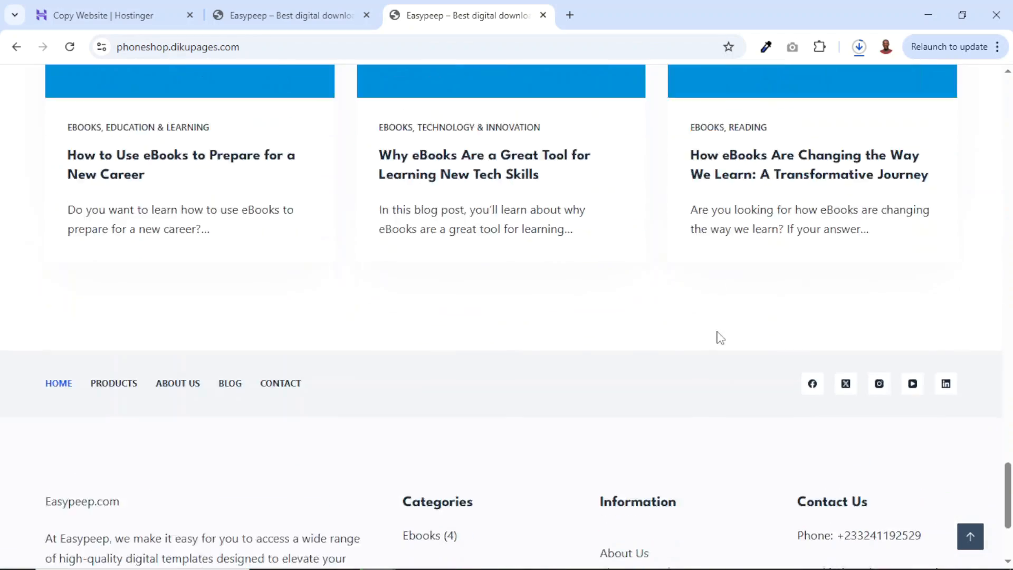
key(Home)
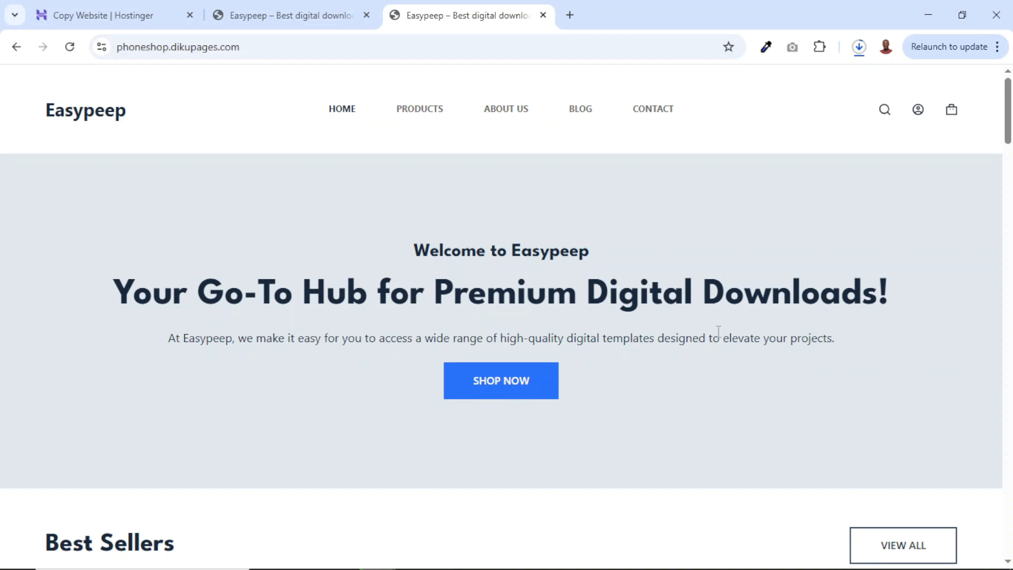